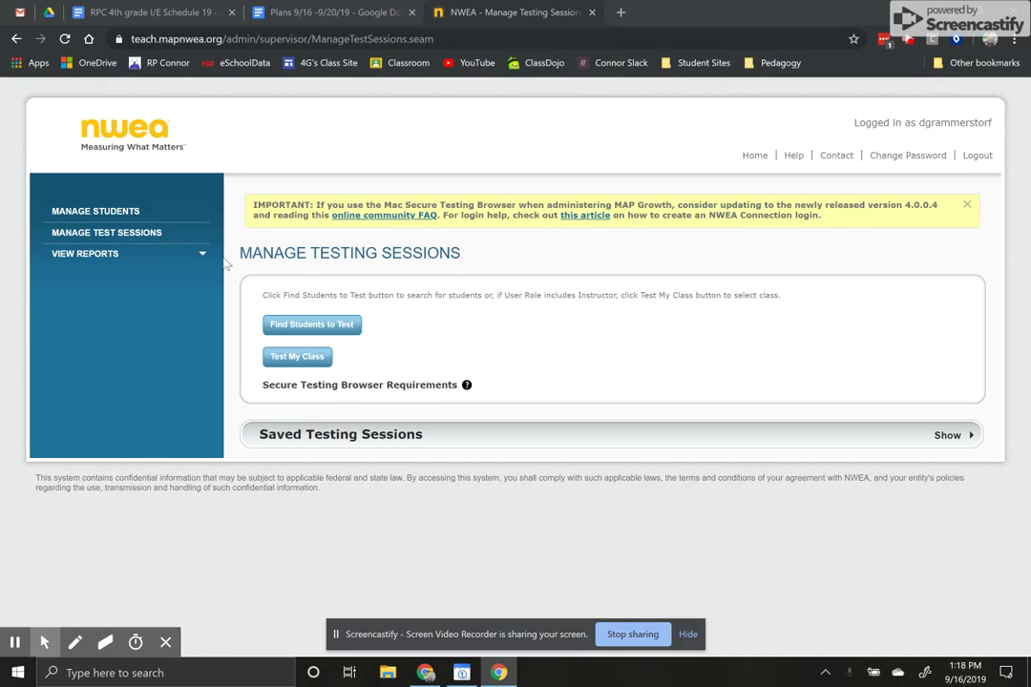
Step: Reload Manage Testing Sessions, expand the saved sessions, and start testing the 4G read fall session
left_click(138, 238)
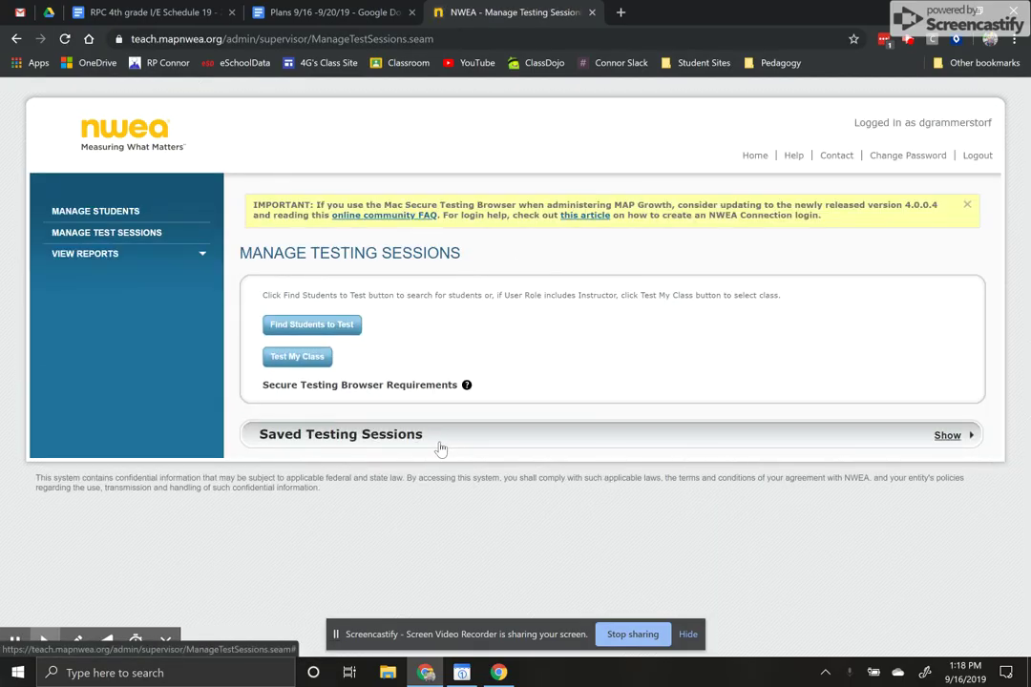
left_click(375, 444)
scroll(372, 444, "down", 1)
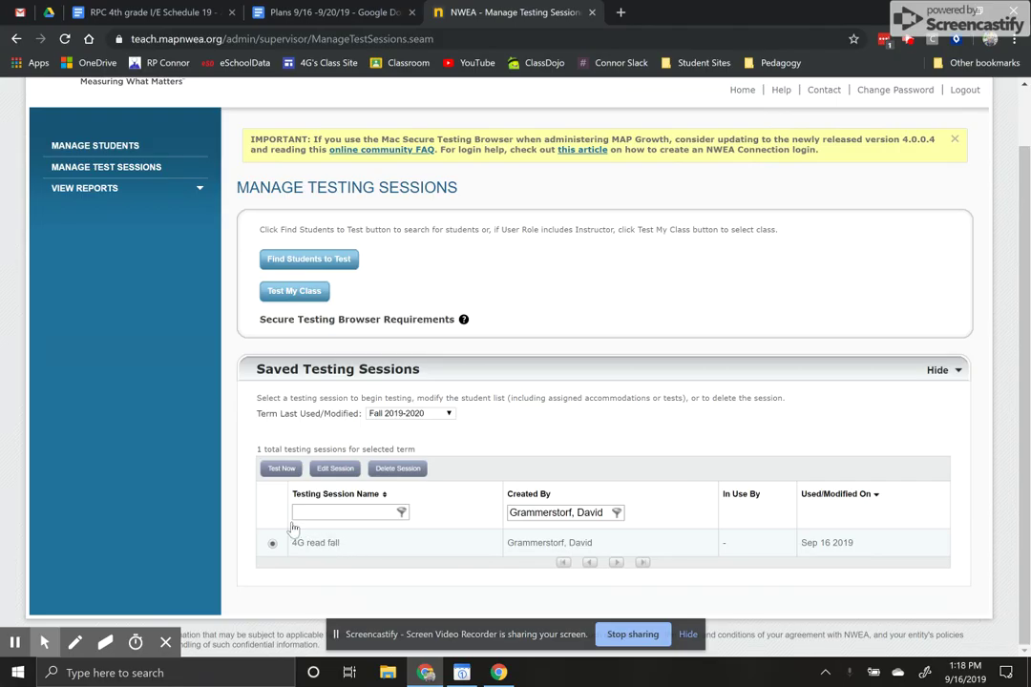
left_click(283, 470)
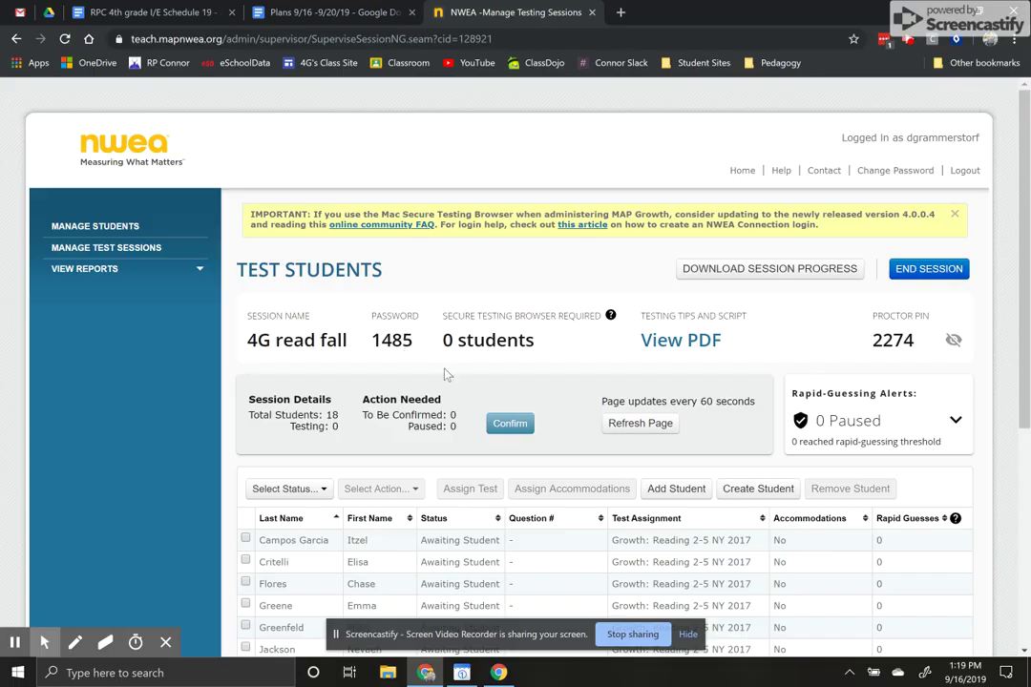
Step: Review all 18 awaiting students in 4G read fall, then refresh to catch sign-ins
scroll(443, 375, "down", 1)
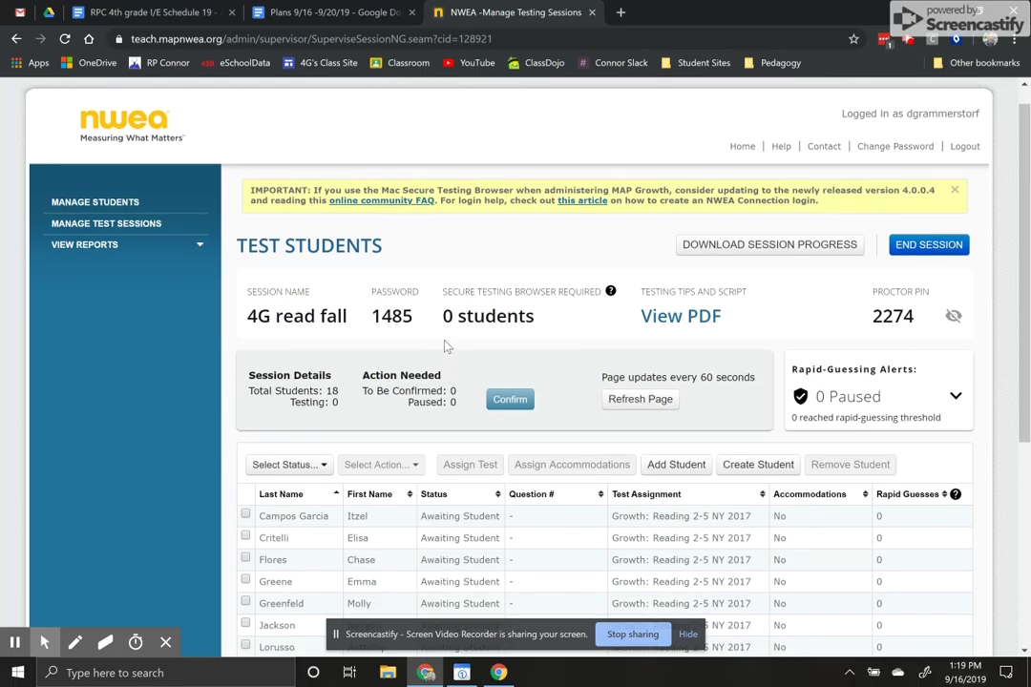
scroll(444, 346, "down", 1)
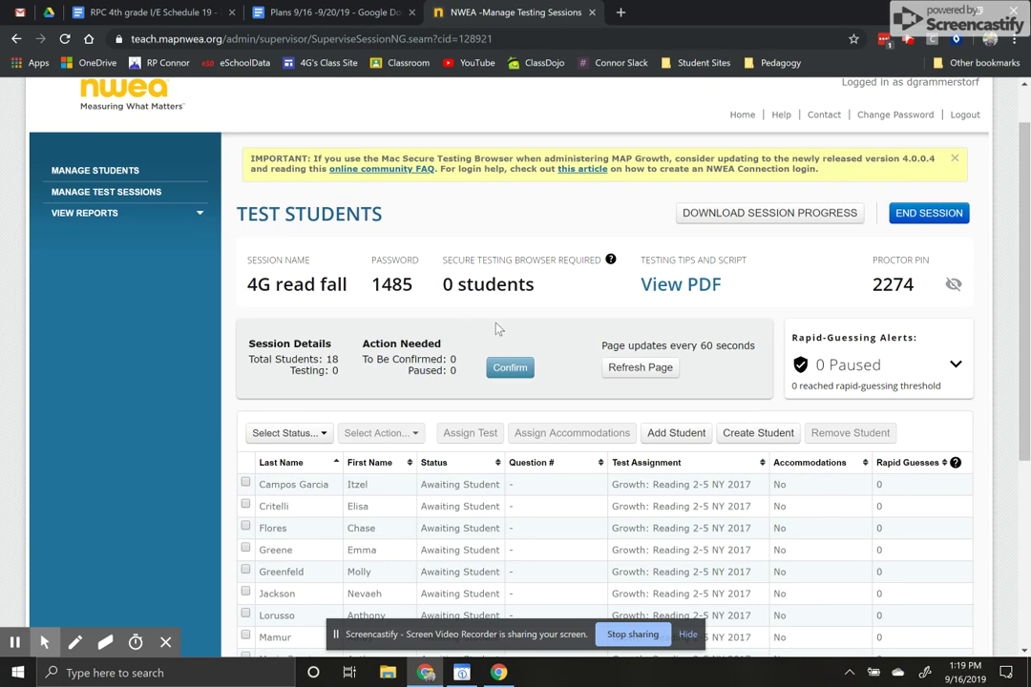
scroll(482, 322, "down", 1)
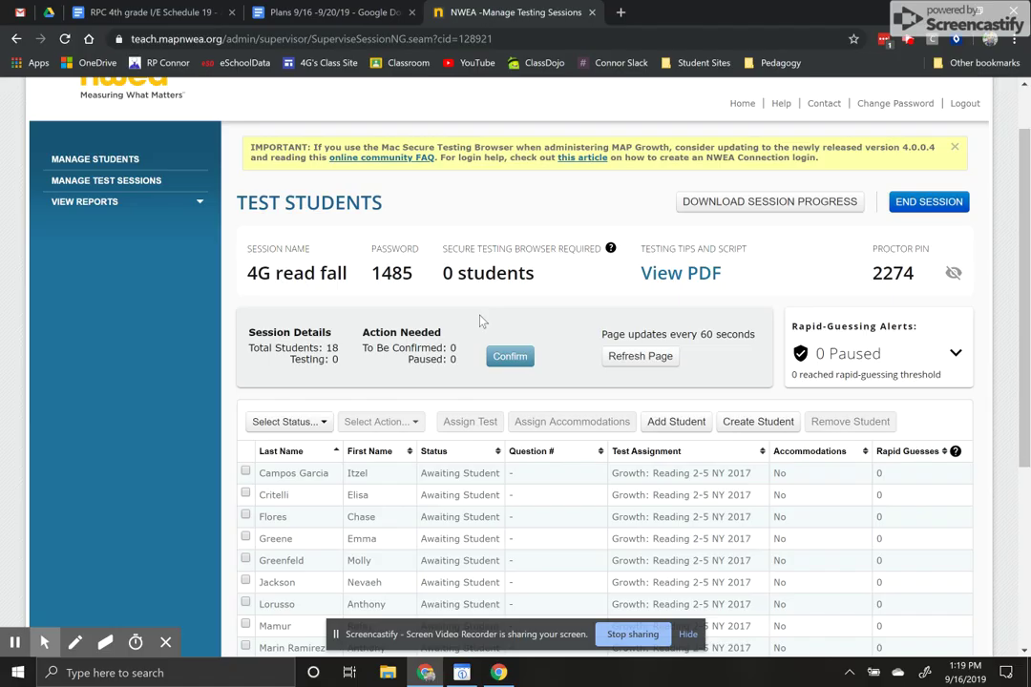
scroll(482, 321, "down", 1)
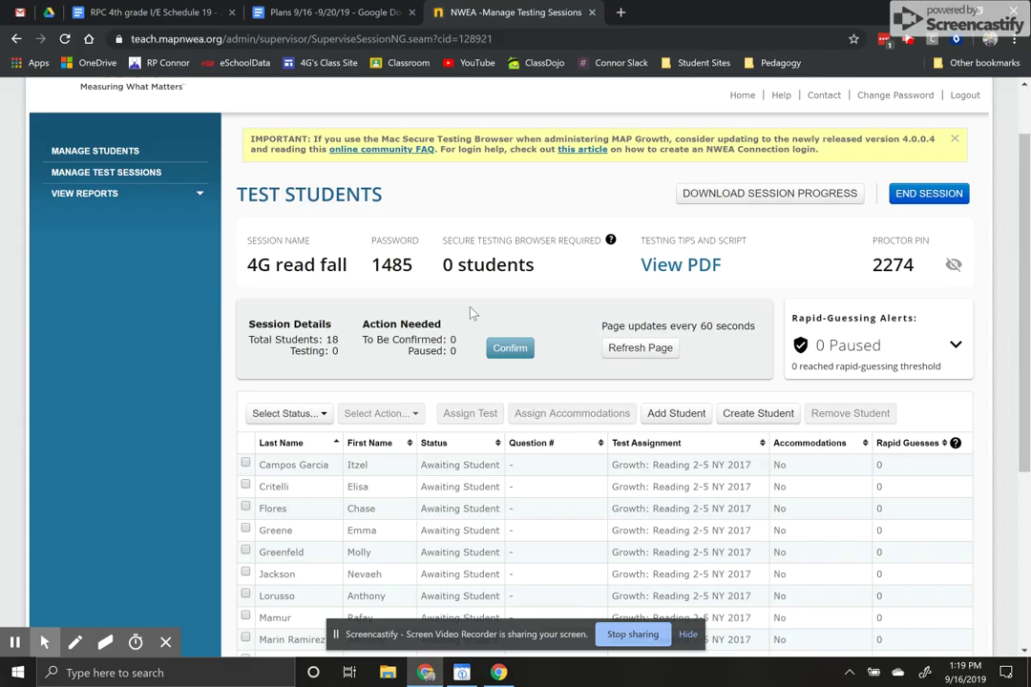
scroll(473, 313, "down", 4)
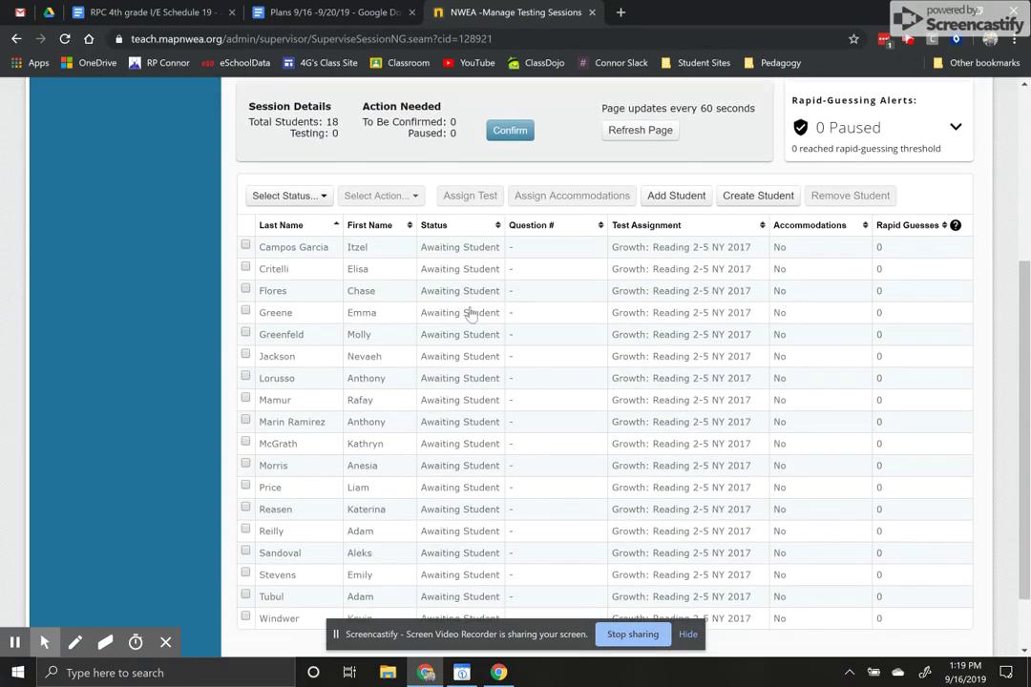
scroll(470, 313, "down", 1)
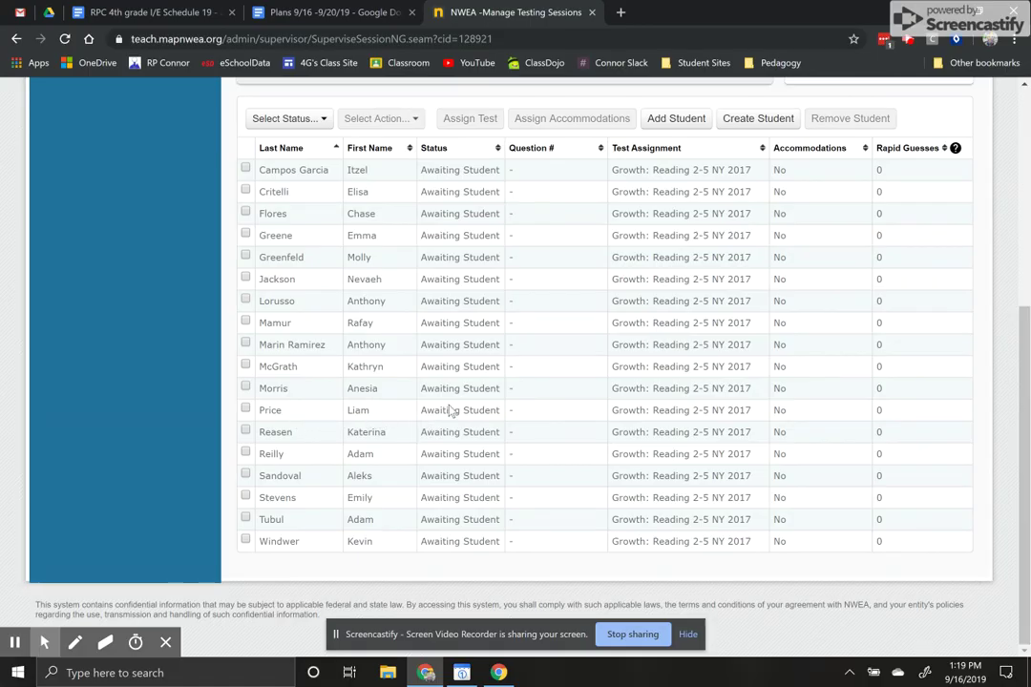
scroll(552, 418, "up", 2)
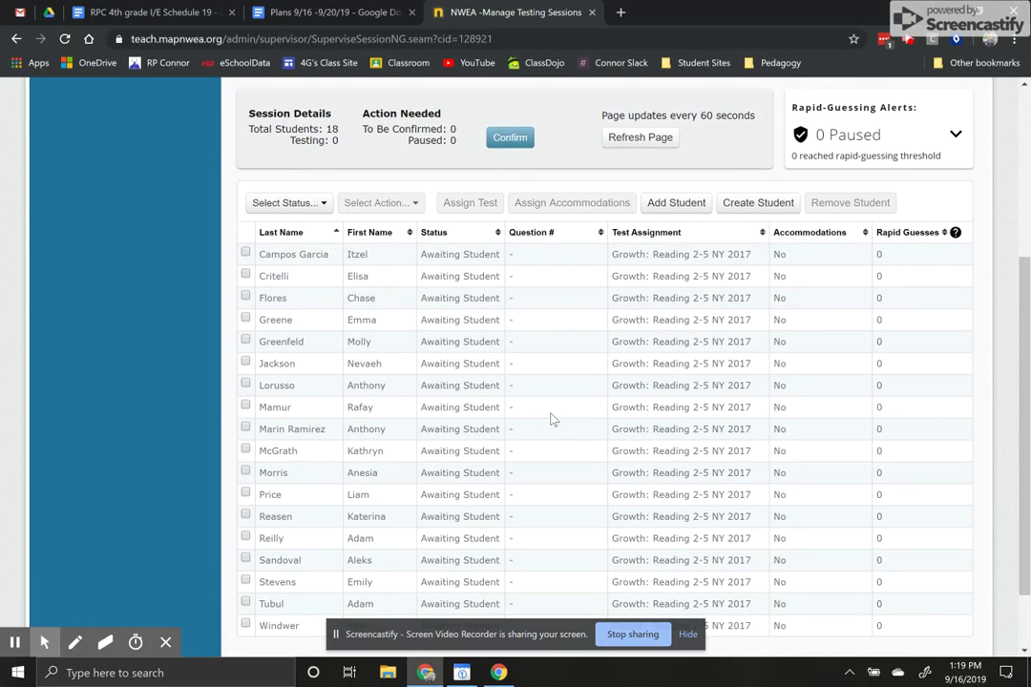
left_click(642, 183)
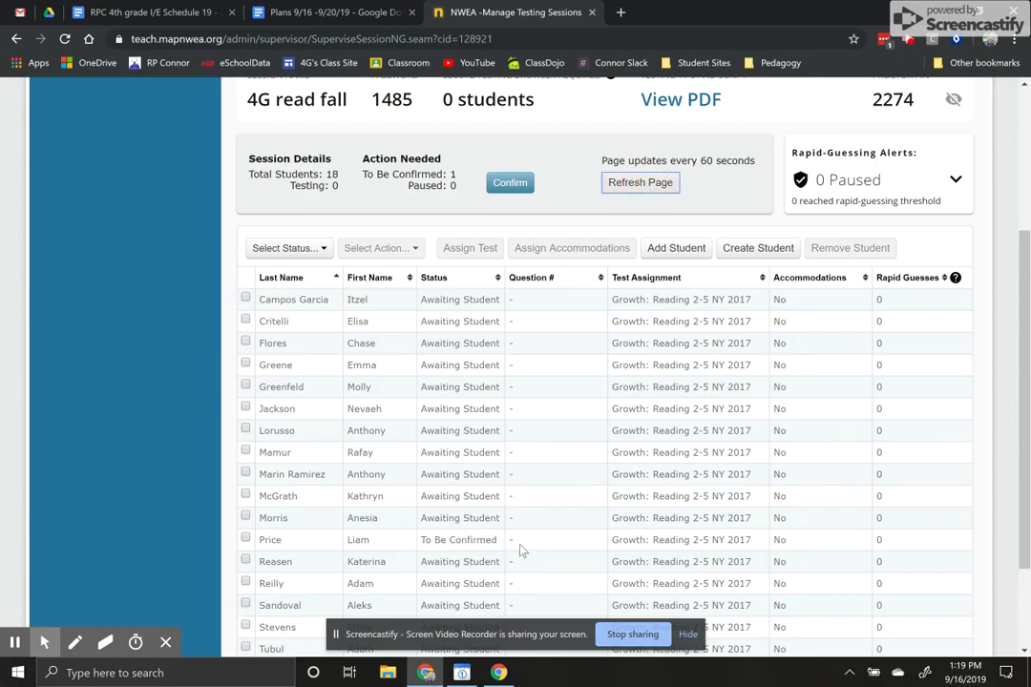
Step: Confirm the waiting student and let them resume their already-started reading test
scroll(520, 551, "up", 2)
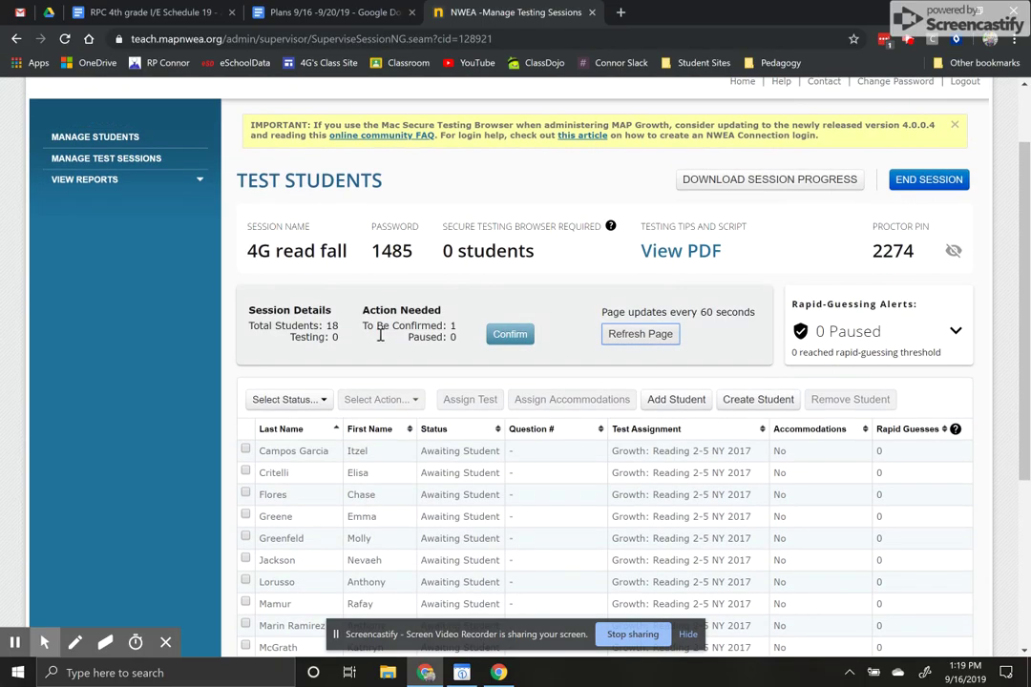
left_click(497, 341)
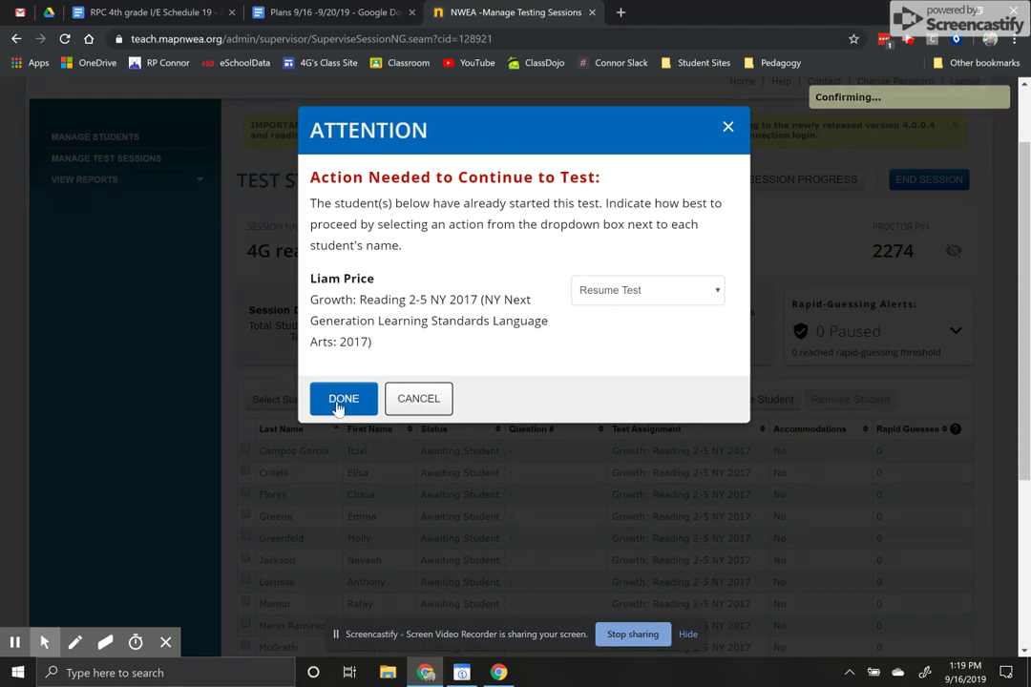
left_click(338, 405)
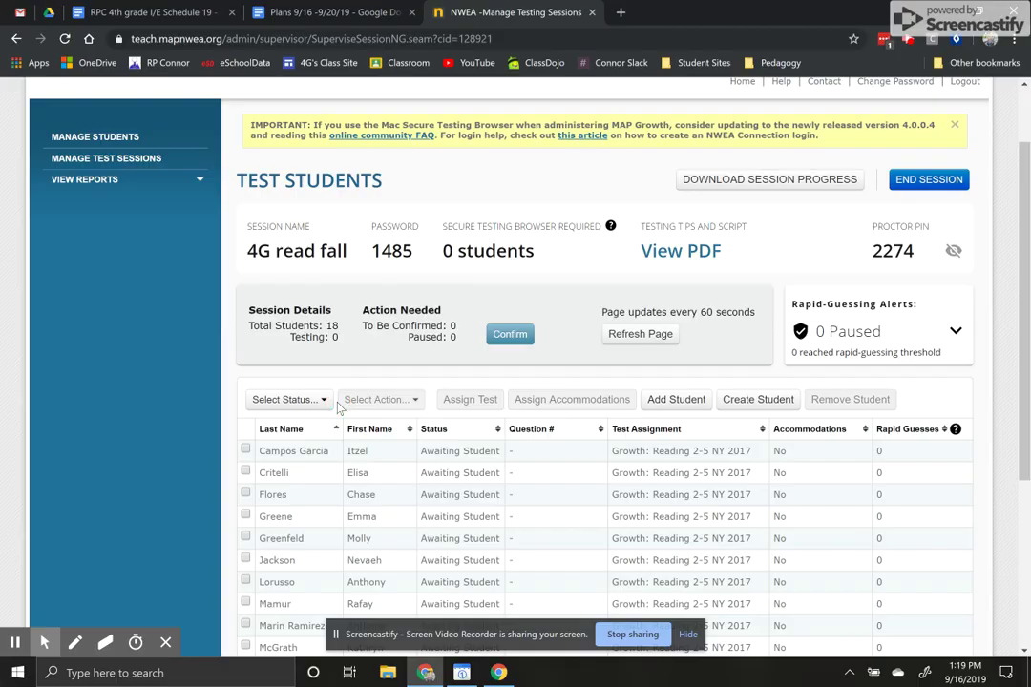
scroll(584, 363, "down", 3)
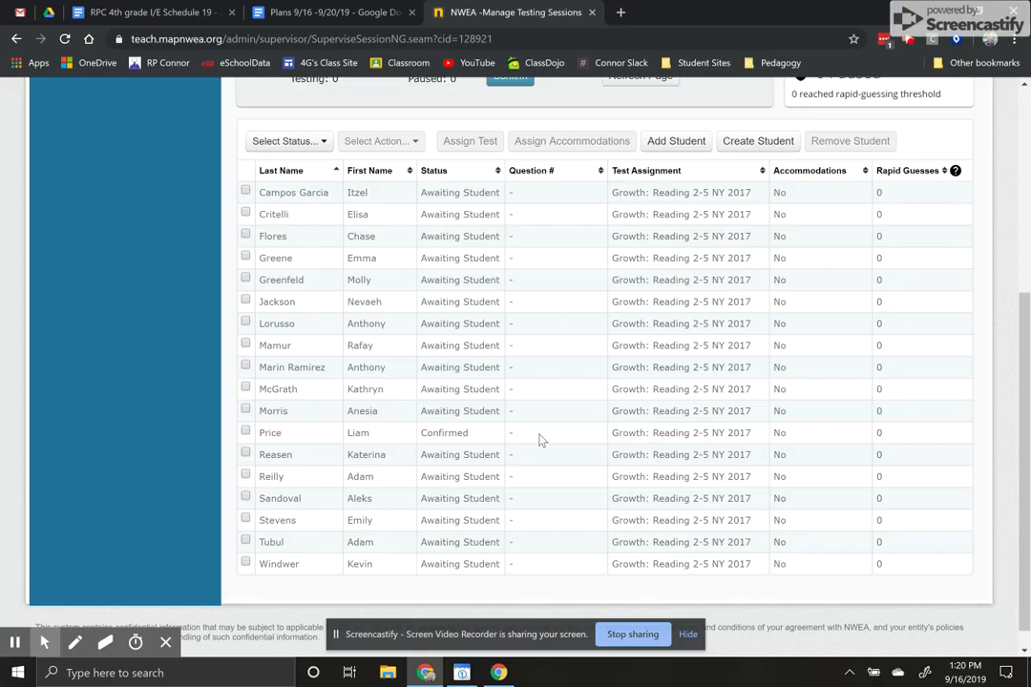
scroll(539, 440, "up", 3)
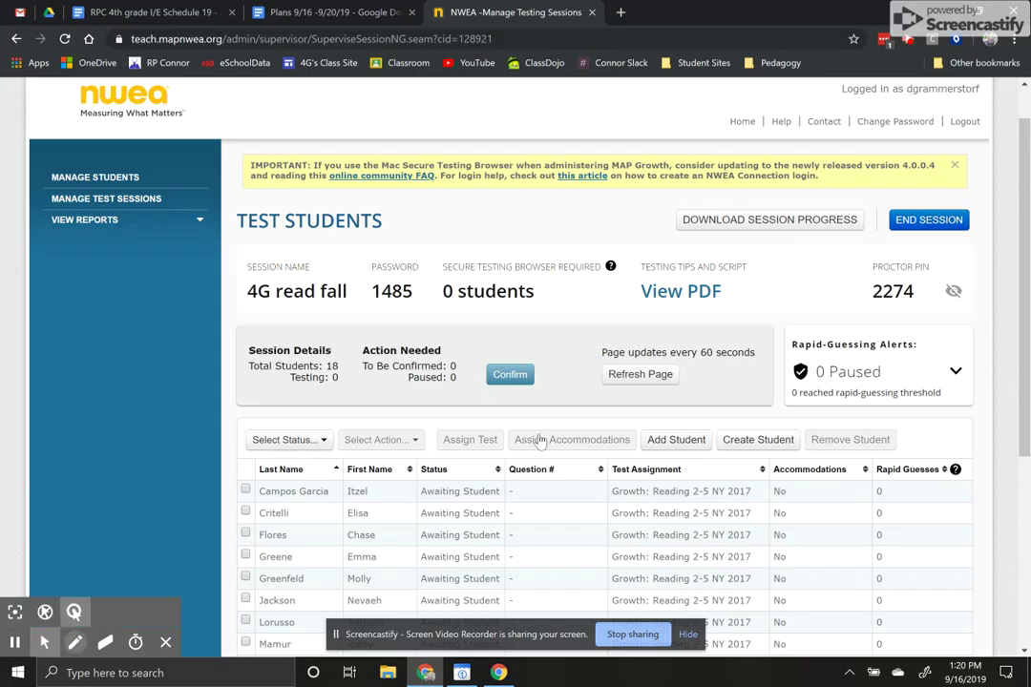
left_click(74, 643)
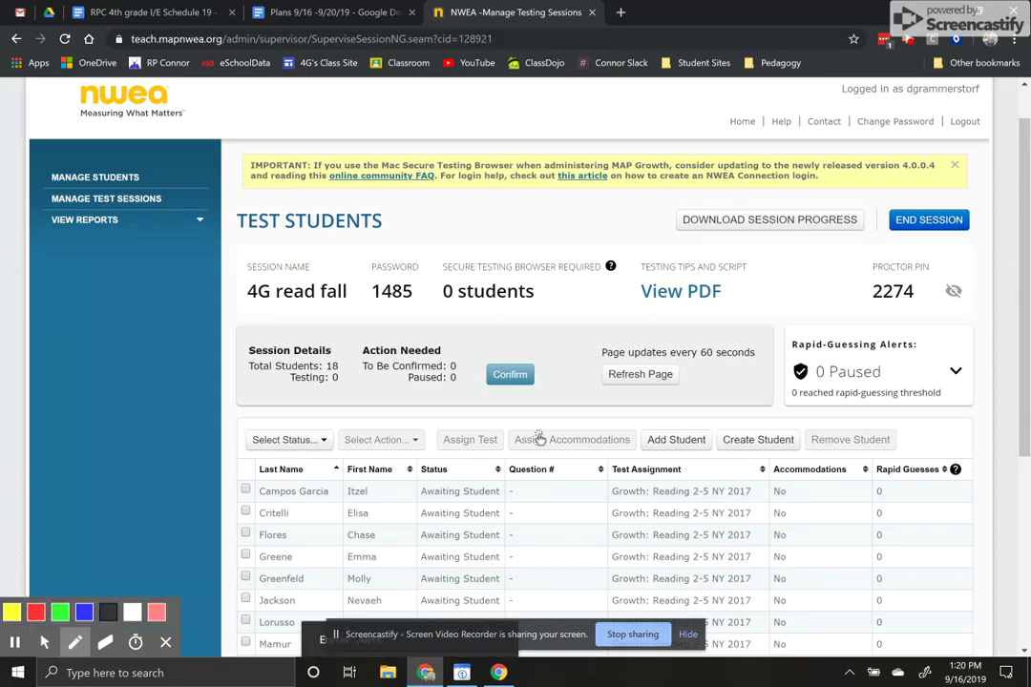
mouse_move(480, 206)
left_mouse_down()
mouse_move(513, 232)
mouse_move(481, 204)
mouse_move(533, 210)
mouse_move(534, 234)
left_mouse_up()
left_click_drag(545, 197, 544, 234)
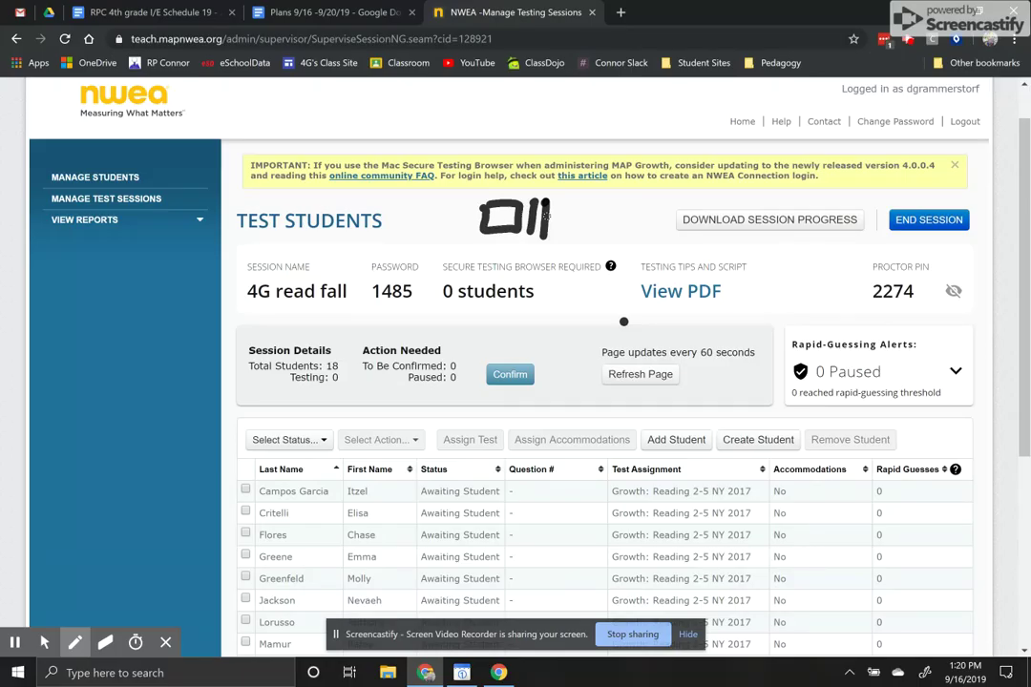
left_click(105, 643)
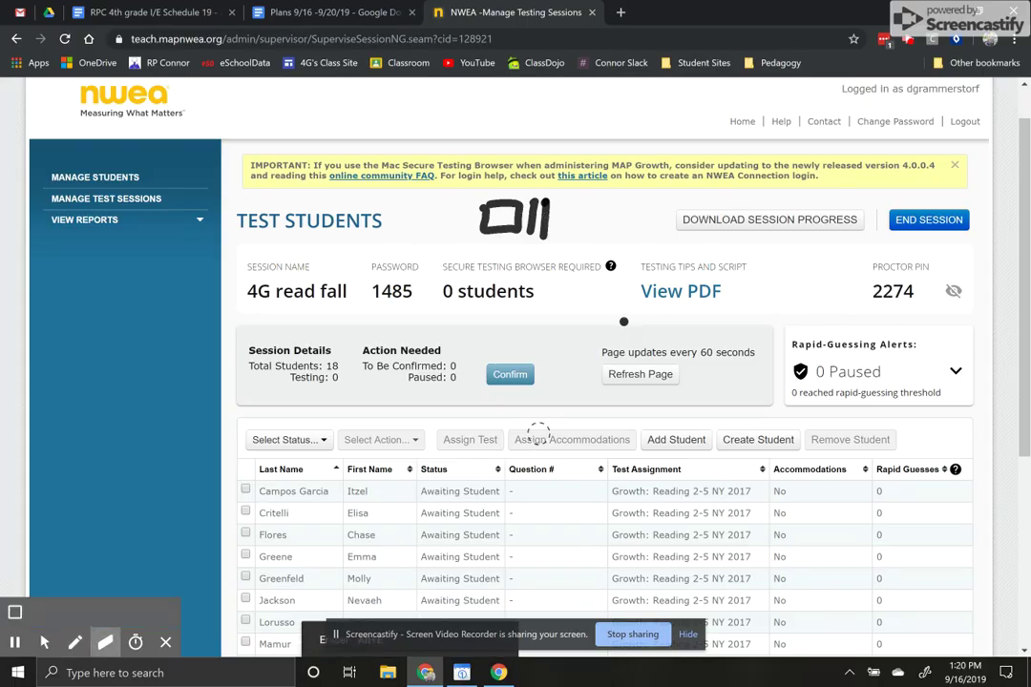
mouse_move(545, 225)
left_mouse_down()
mouse_move(506, 227)
mouse_move(497, 202)
mouse_move(552, 207)
left_mouse_up()
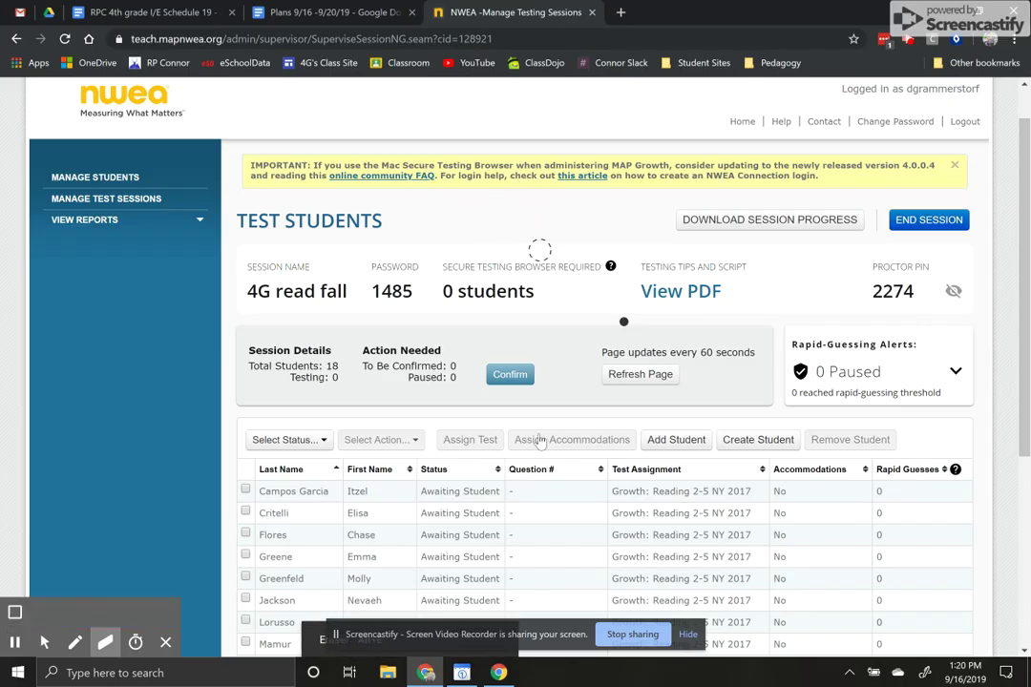
left_click(44, 642)
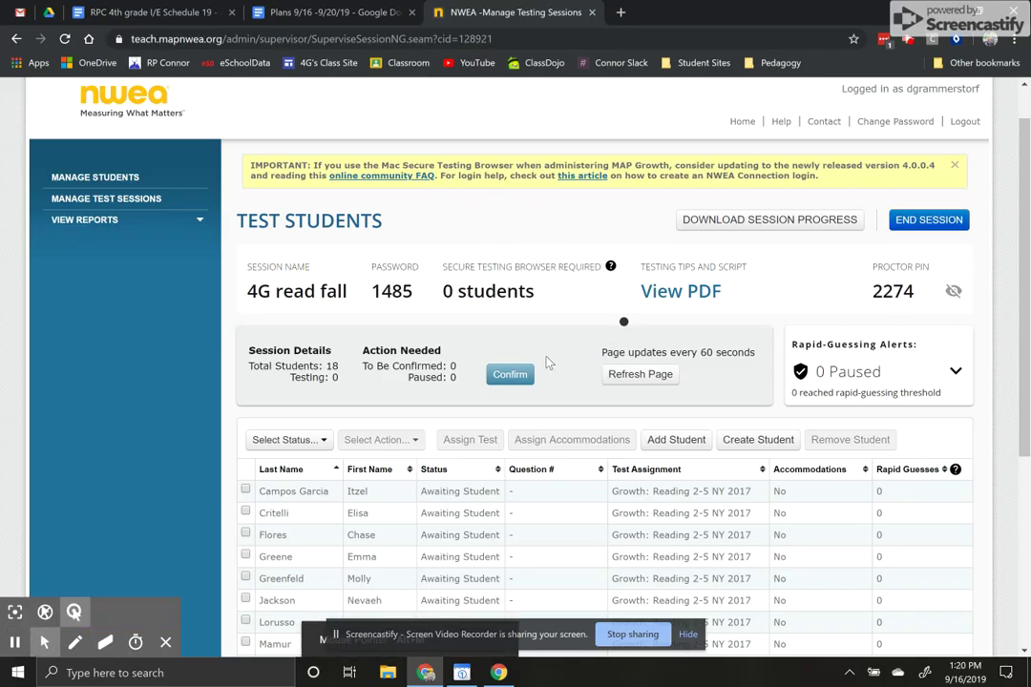
scroll(559, 377, "down", 3)
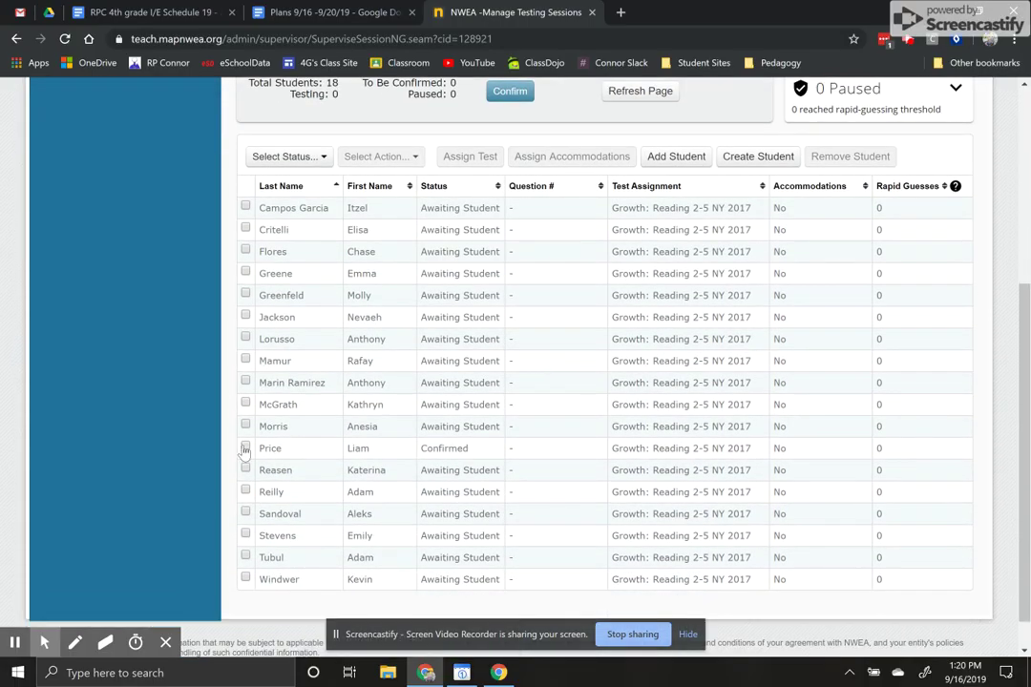
Step: Pause the testing student's test with Select Action > Pause
left_click(247, 447)
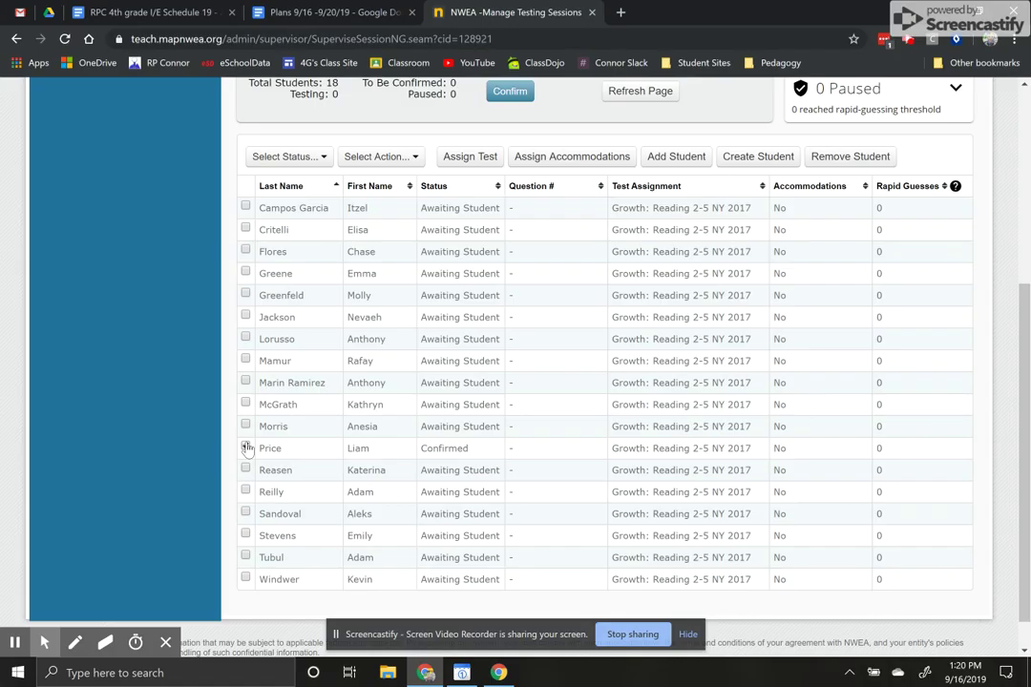
left_click(246, 448)
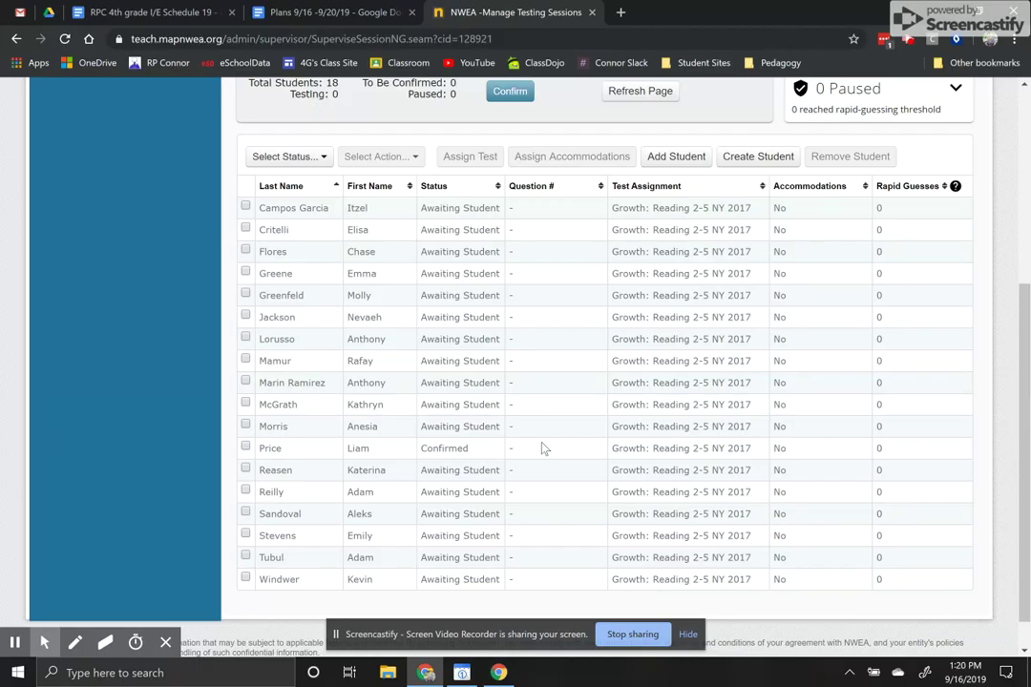
scroll(559, 405, "up", 1)
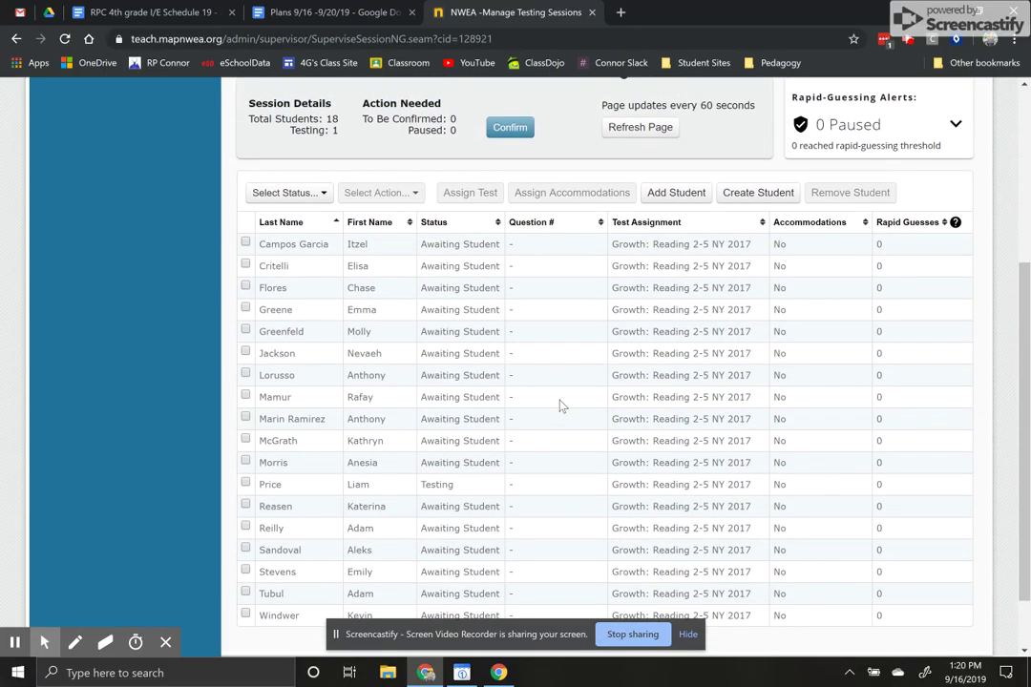
left_click(246, 484)
left_click(401, 193)
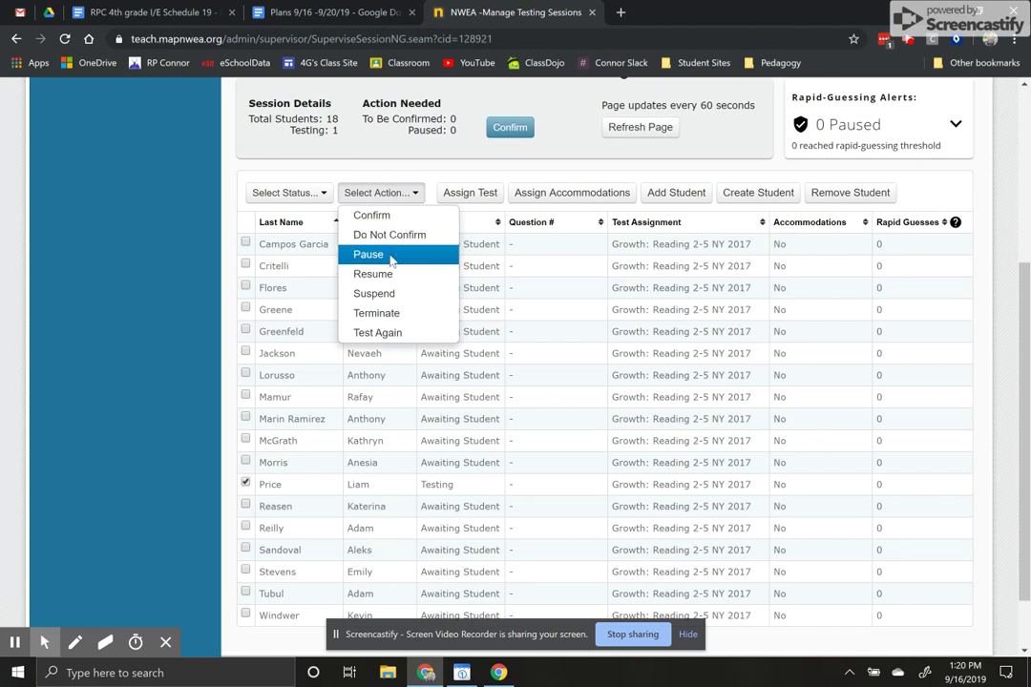
left_click(390, 255)
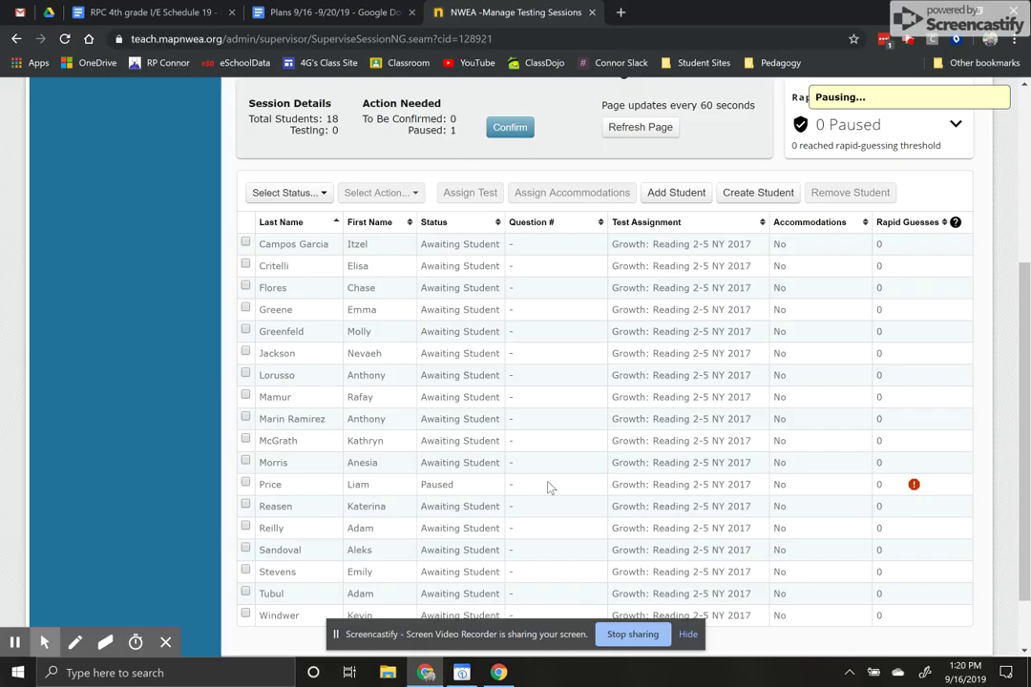
Step: Resume the paused student's test so his status returns to Testing
left_click(245, 483)
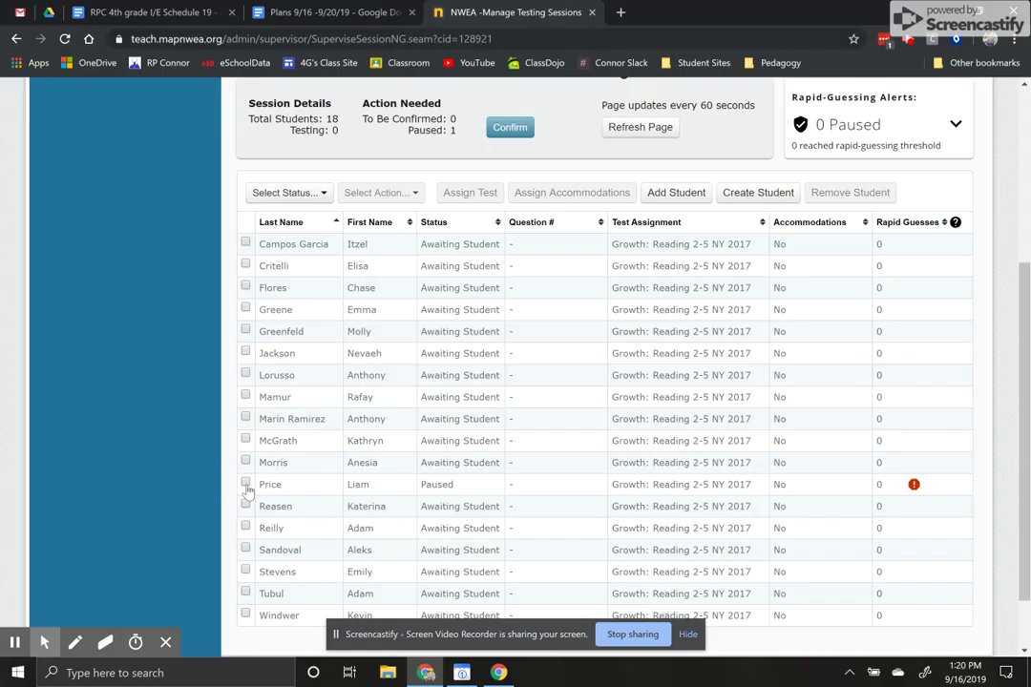
left_click(246, 484)
left_click(387, 194)
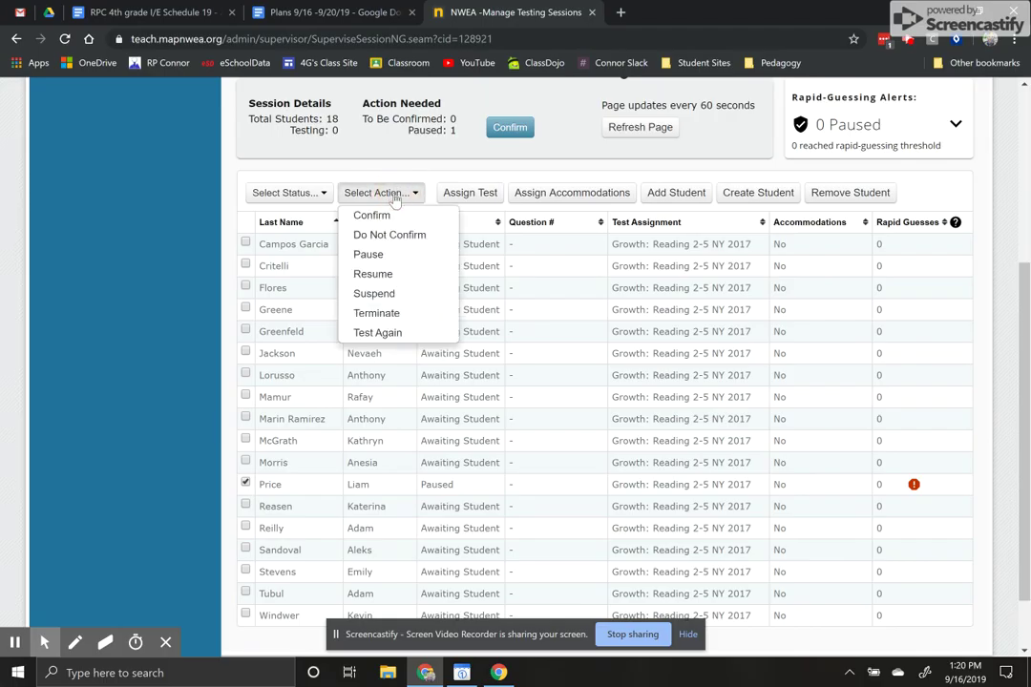
left_click(372, 274)
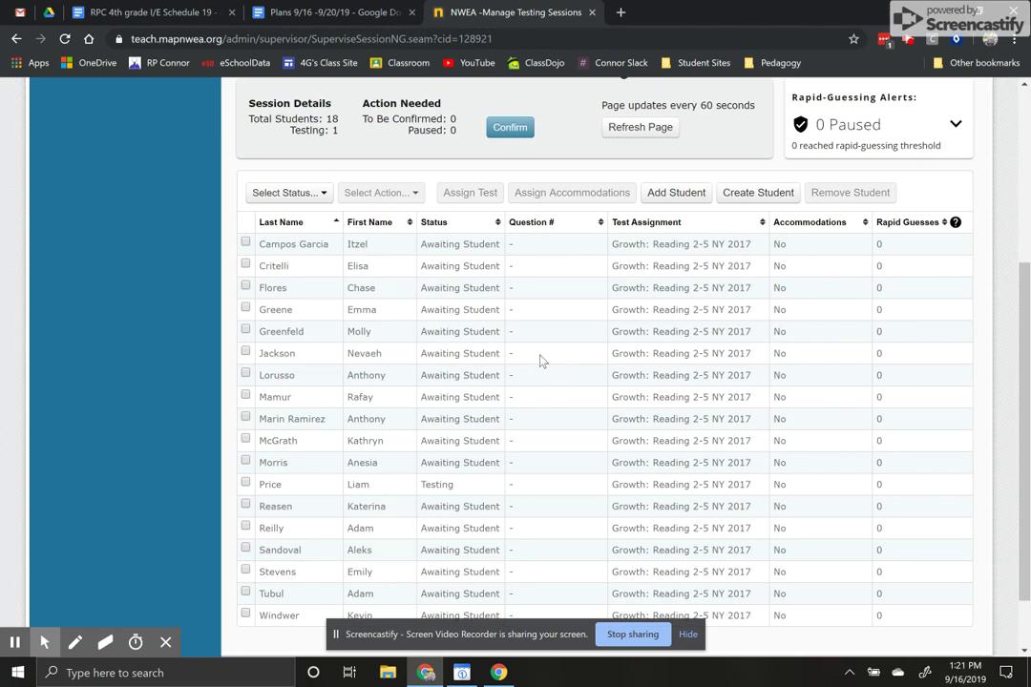
Step: Suspend the testing student's test with Select Action > Suspend and confirm with OK
left_click(245, 483)
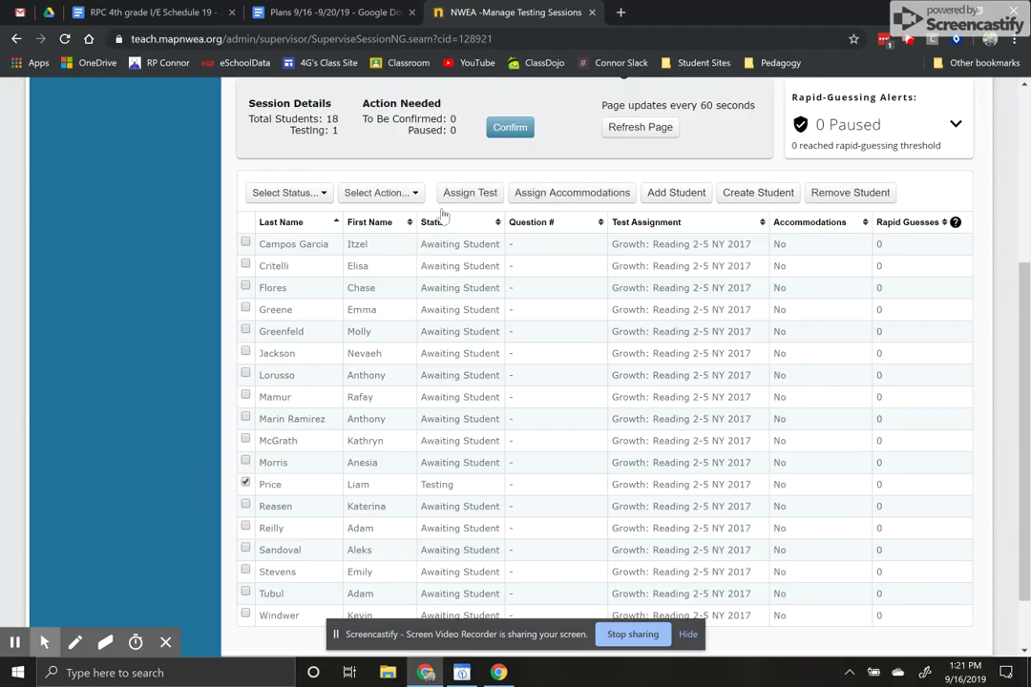
left_click(406, 196)
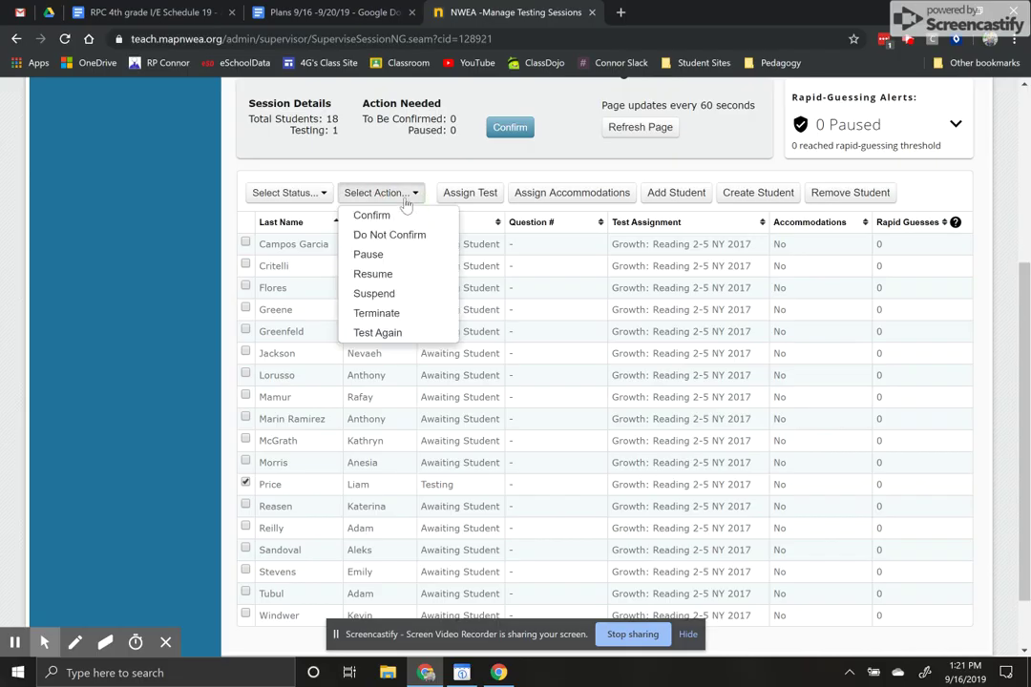
left_click(374, 294)
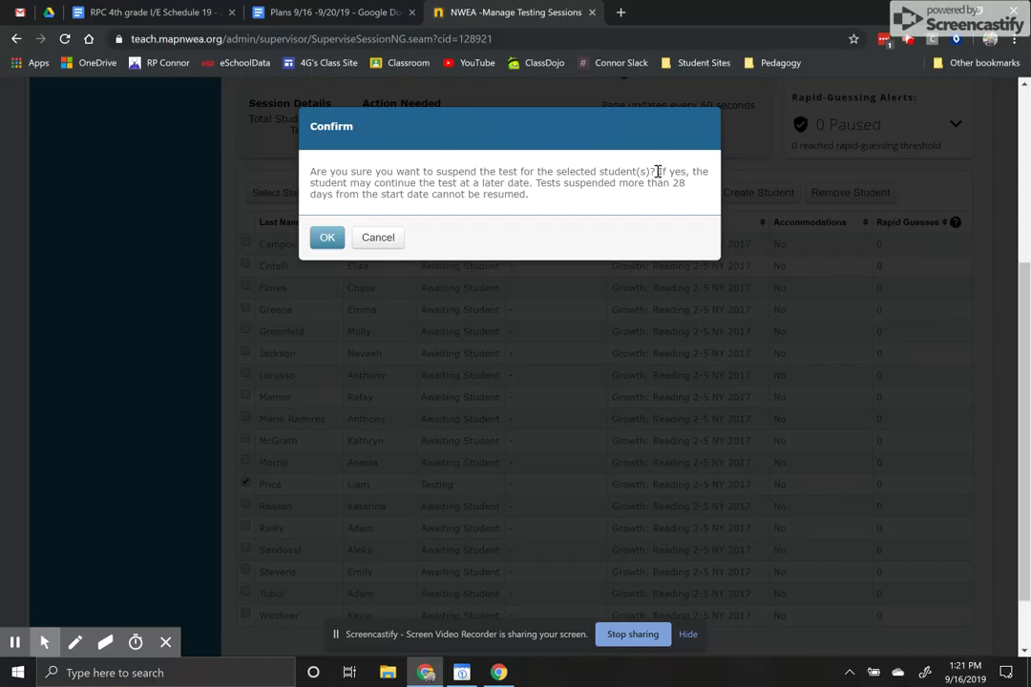
left_click_drag(657, 172, 533, 183)
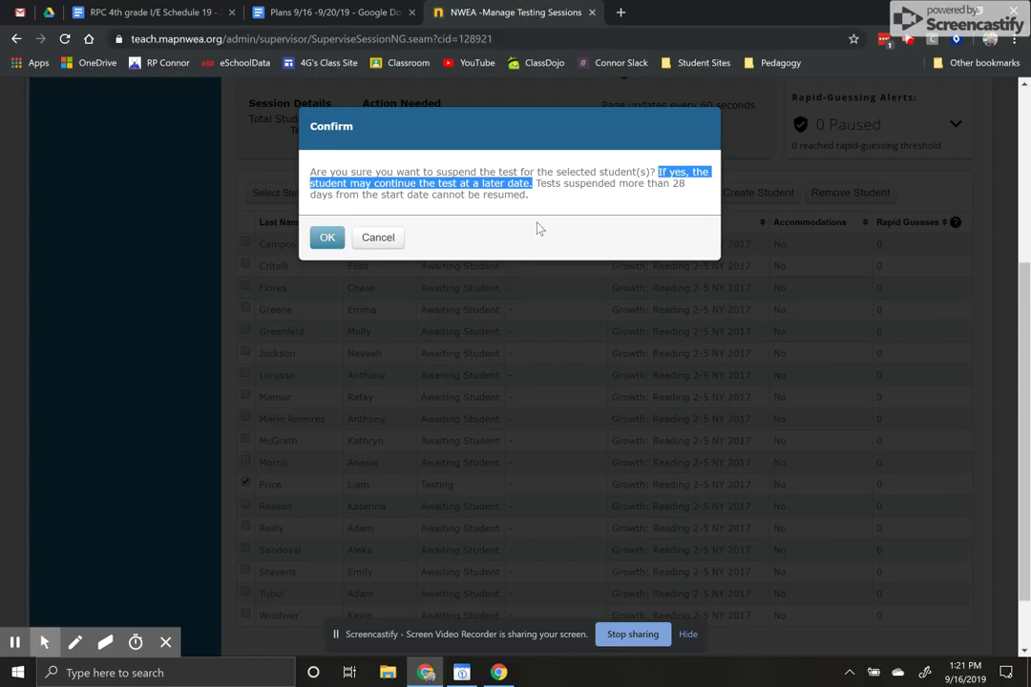
left_click(451, 193)
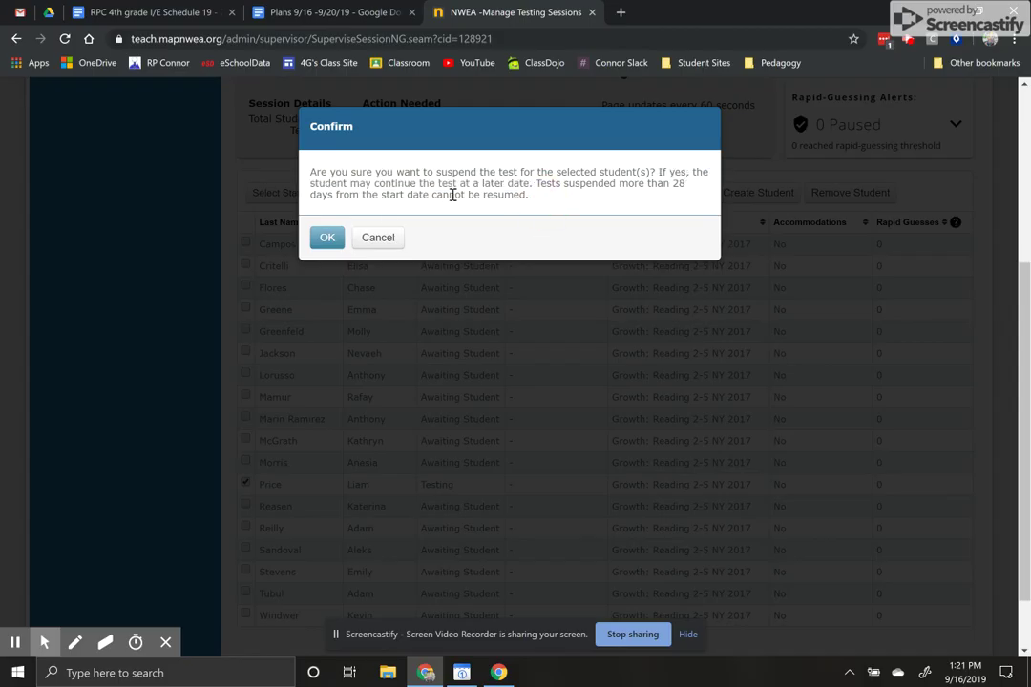
left_click(328, 239)
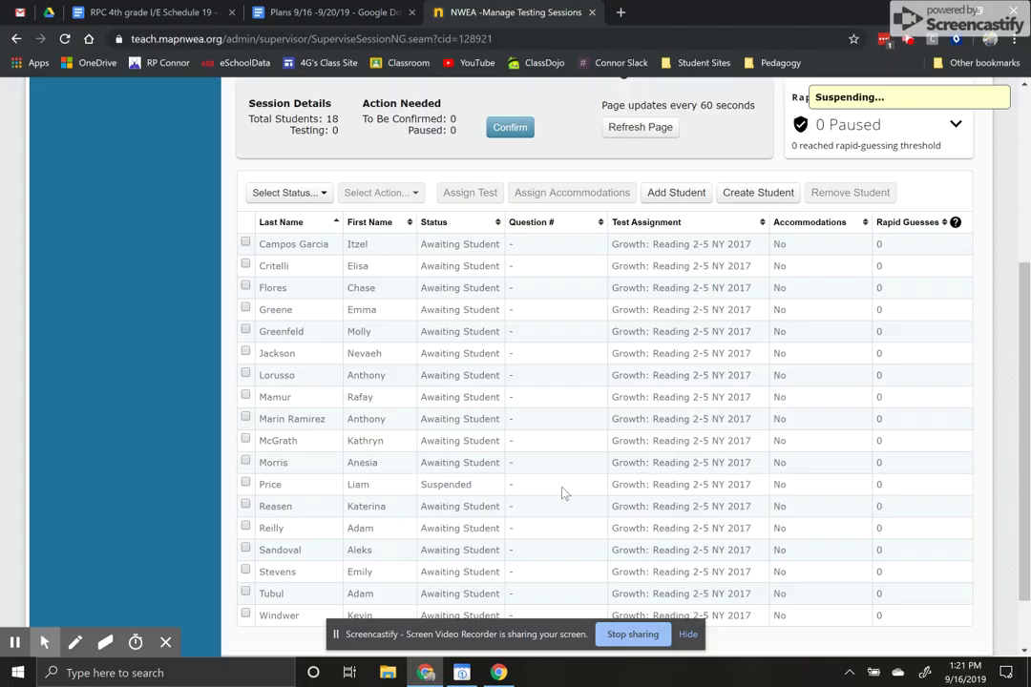
scroll(562, 490, "up", 3)
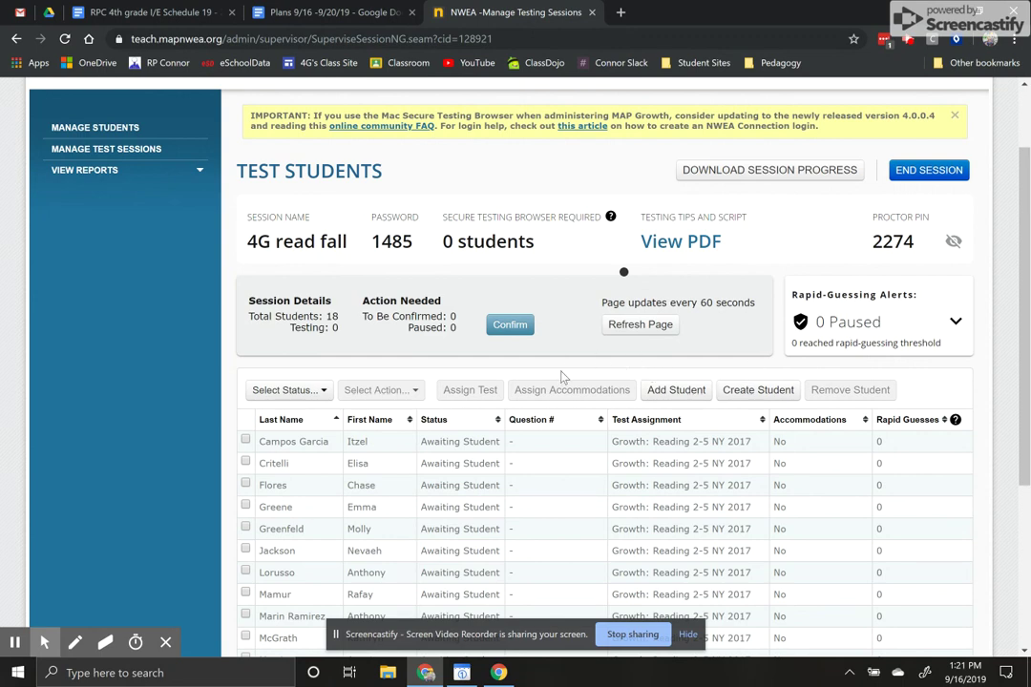
scroll(528, 375, "down", 3)
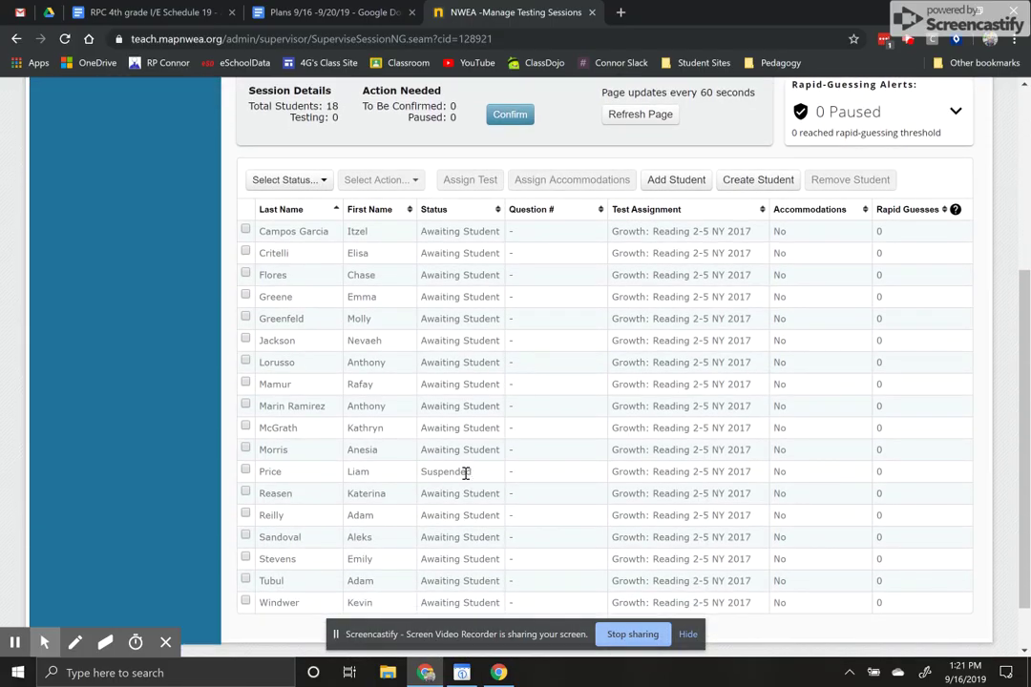
left_click(248, 473)
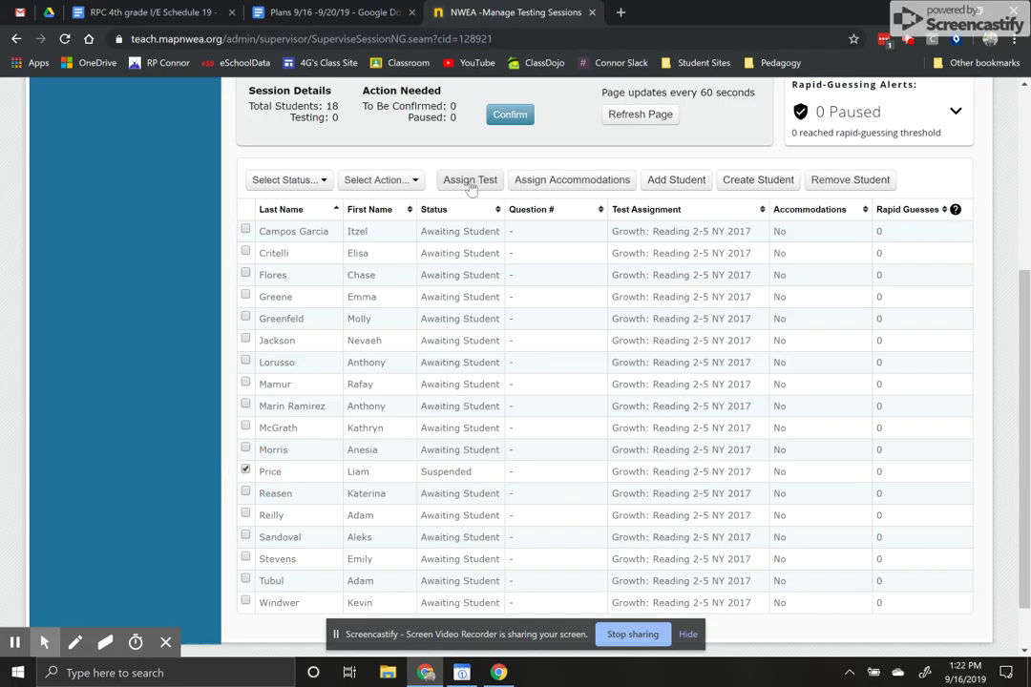
left_click(411, 183)
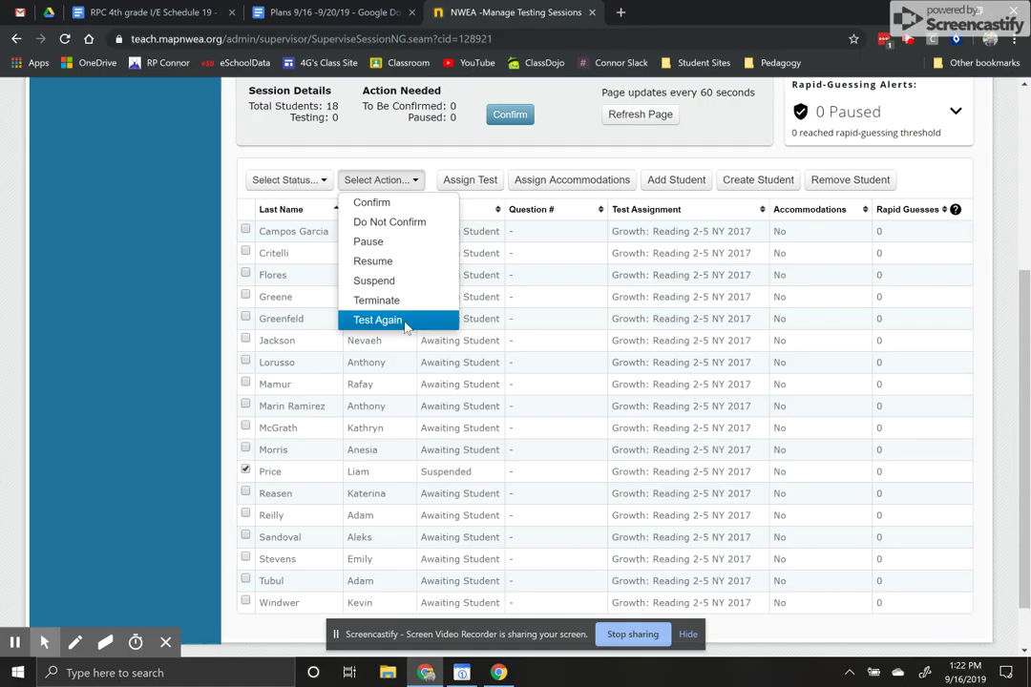
left_click(583, 163)
scroll(582, 165, "up", 1)
scroll(892, 170, "up", 2)
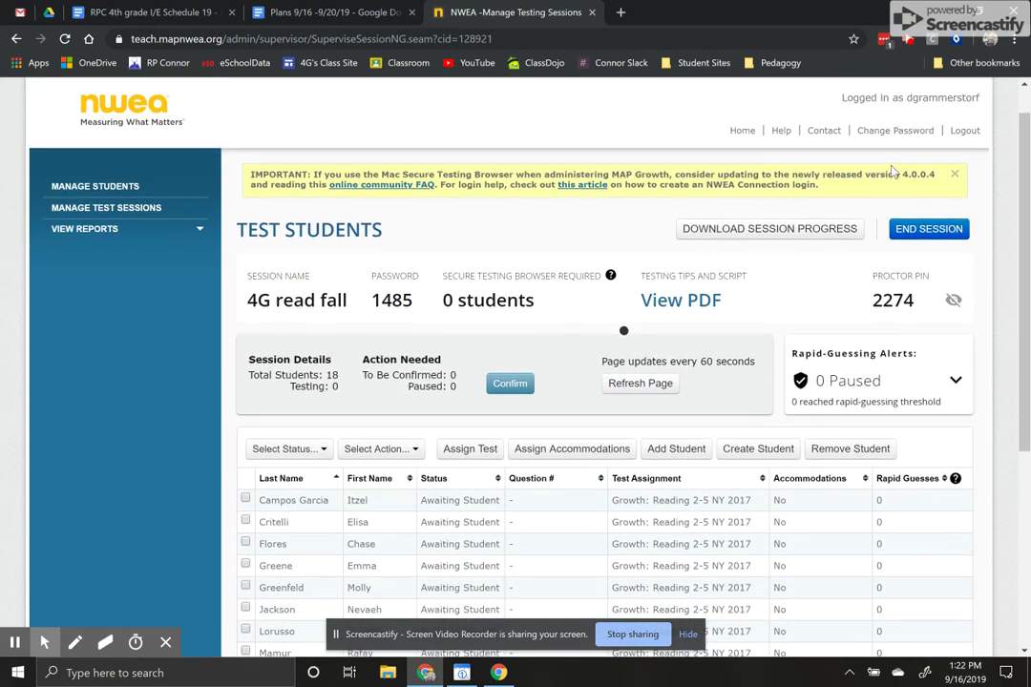
left_click(911, 232)
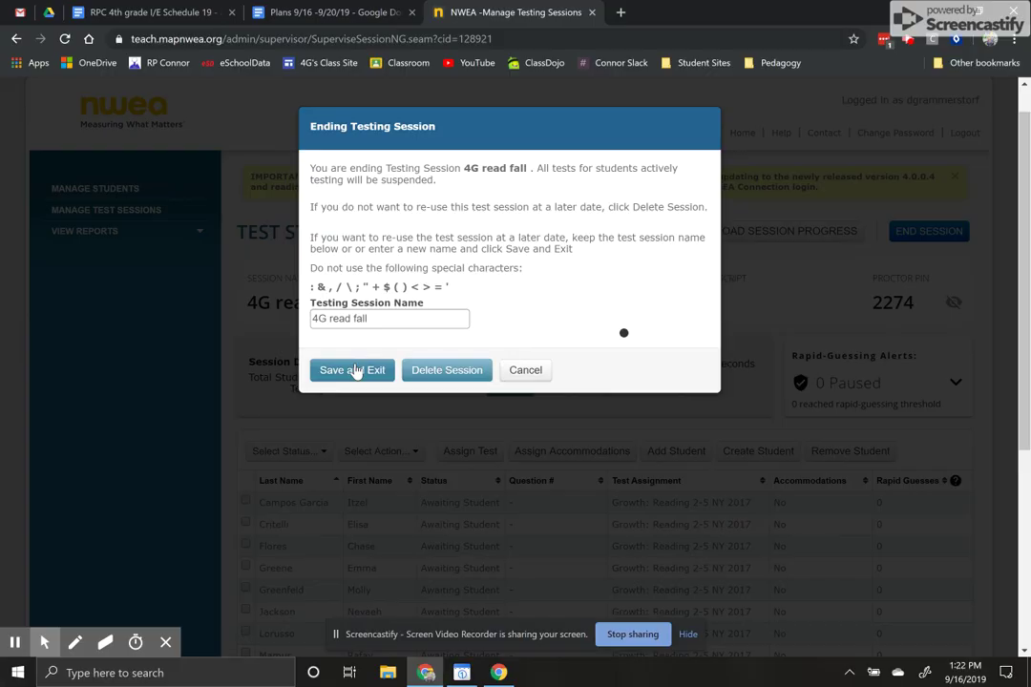
Step: Save and exit the 4G read fall session, then expand Saved Testing Sessions to show it
left_click(353, 370)
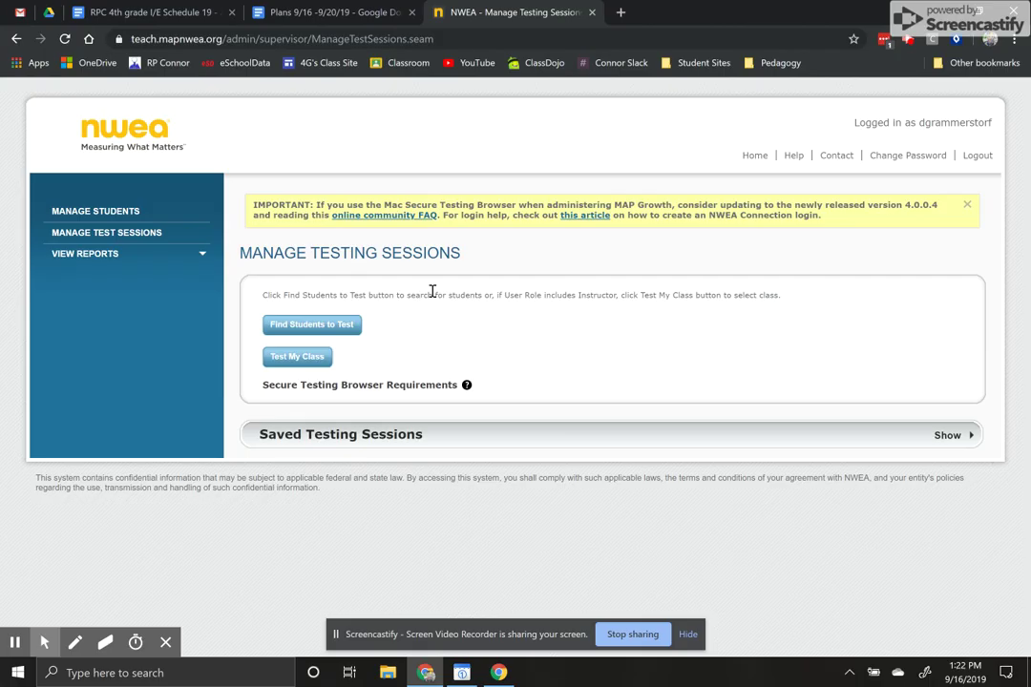
left_click(375, 446)
scroll(362, 453, "down", 1)
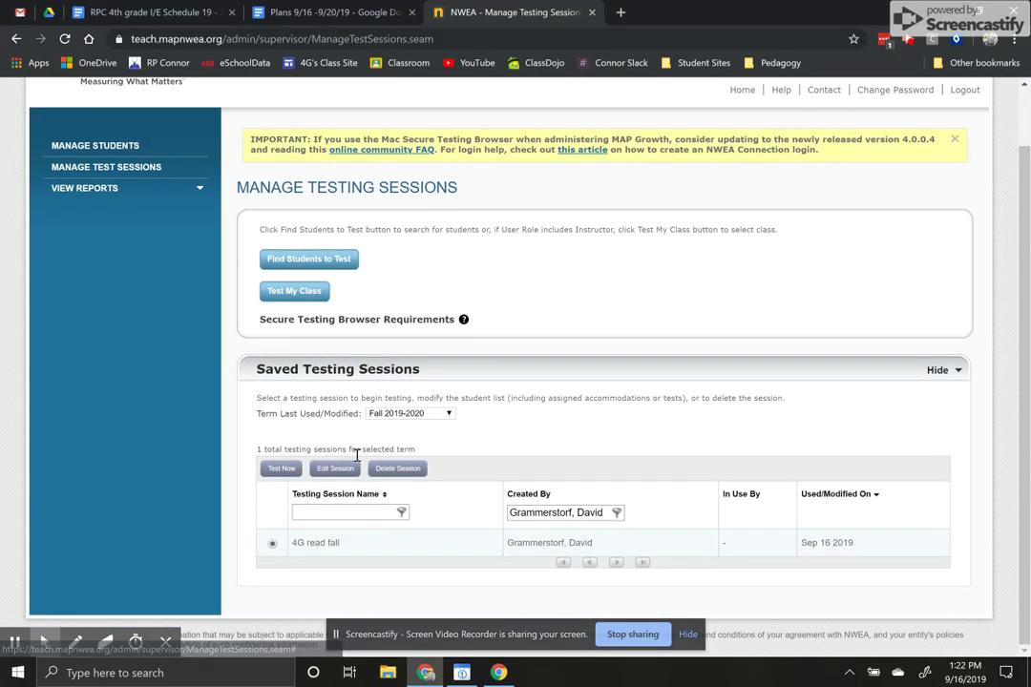